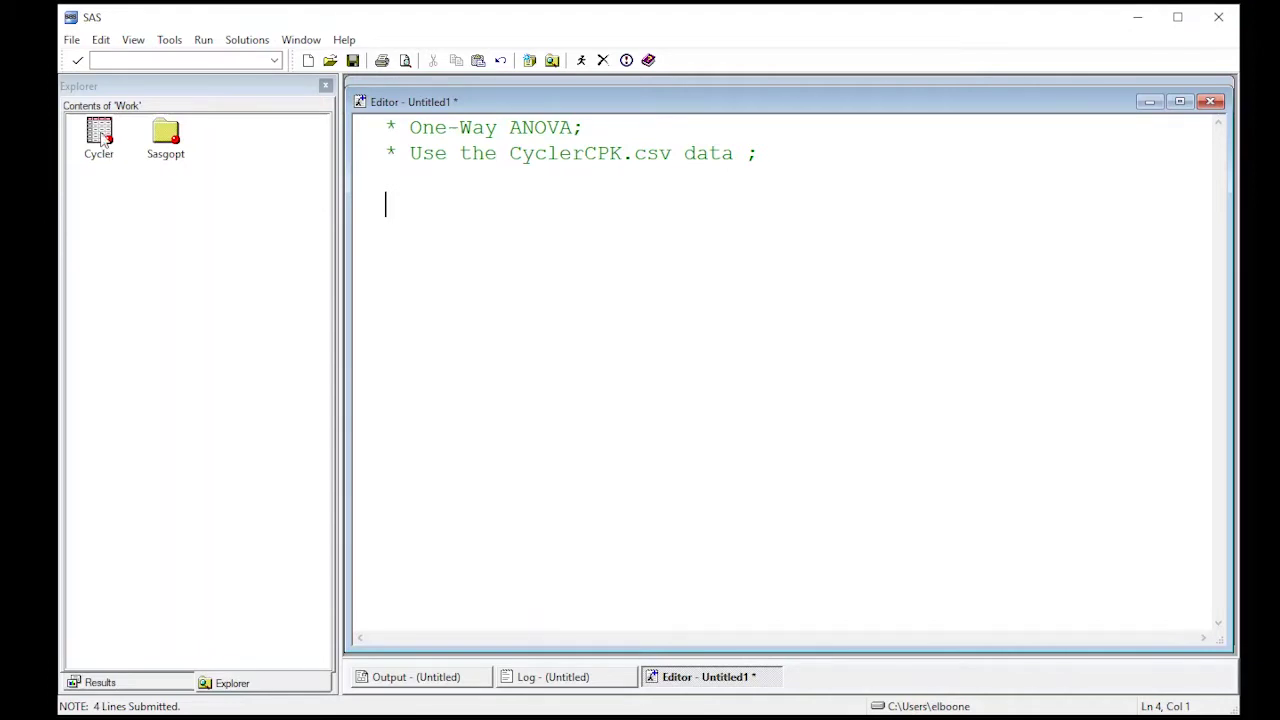
double_click(103, 140)
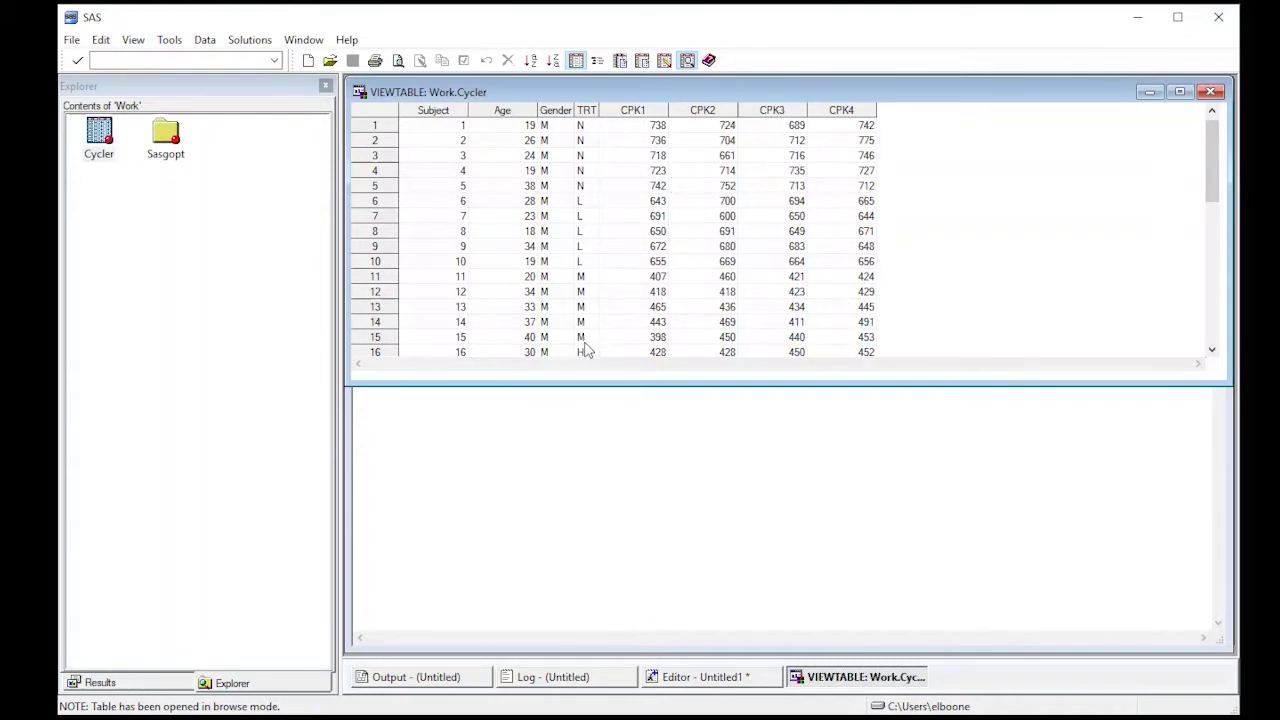
click(1210, 93)
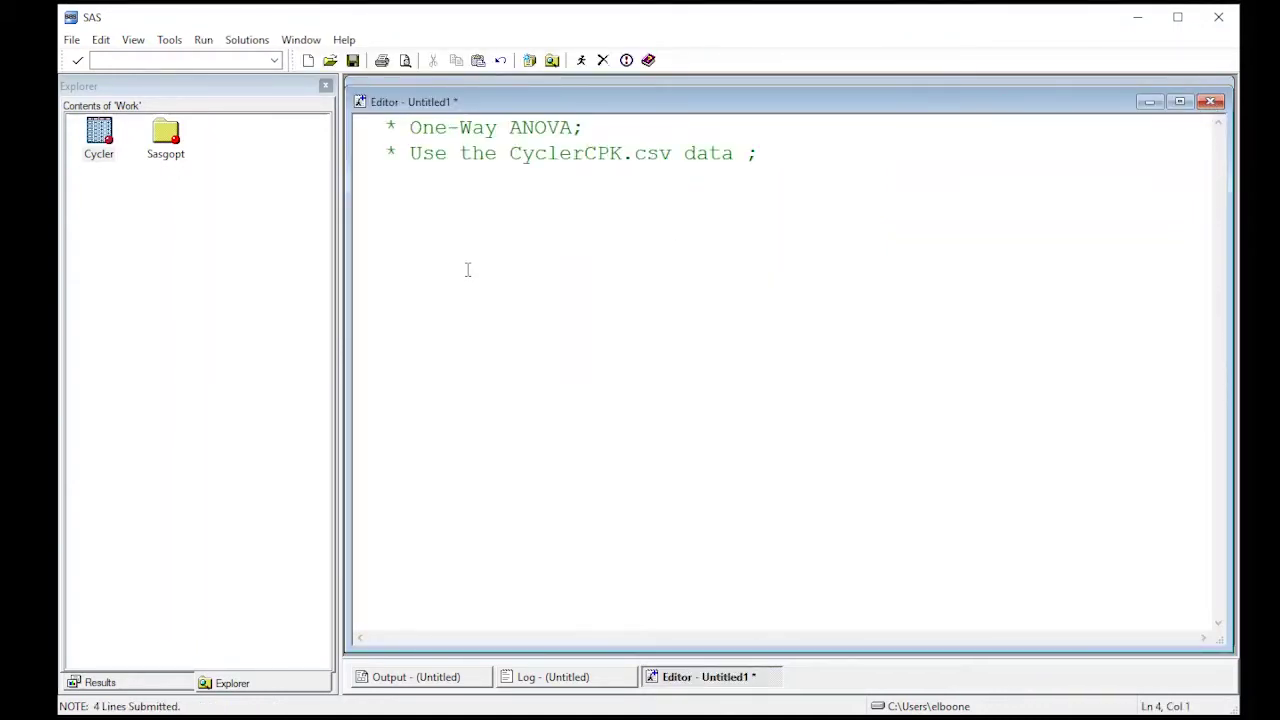
Step: Write the 'PROC GLM data = cycler;' statement followed by a 'CLASS trt;' line
text(PROF)
key(BackSpace)
text(C)
key(BackSpace)
key(BackSpace)
text(C GLM)
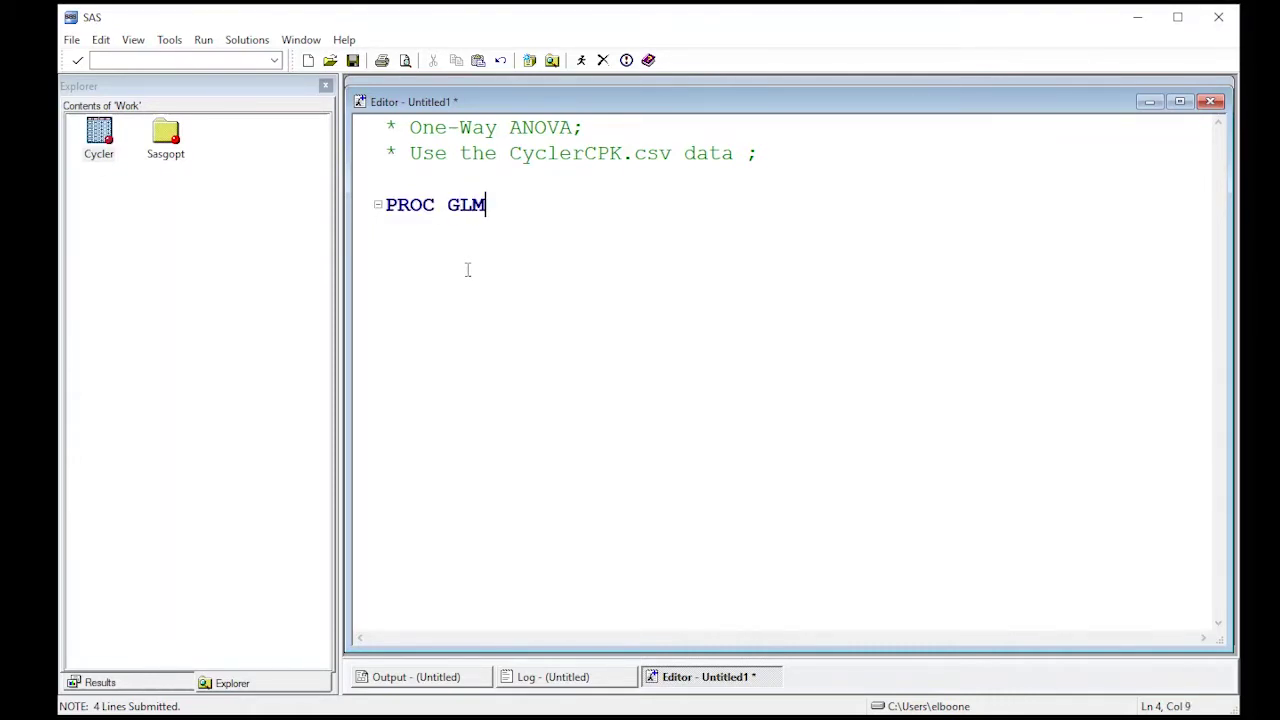
text( data = cycler;)
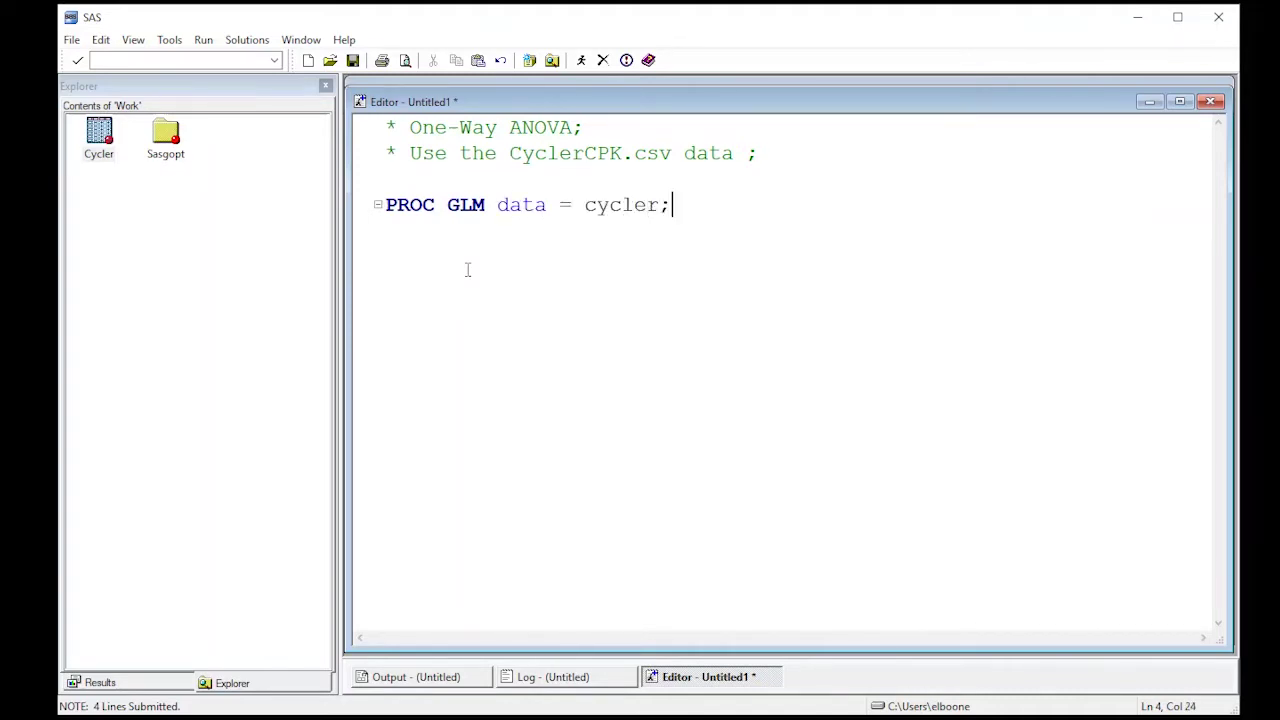
key(Return)
text(CLASS trt)
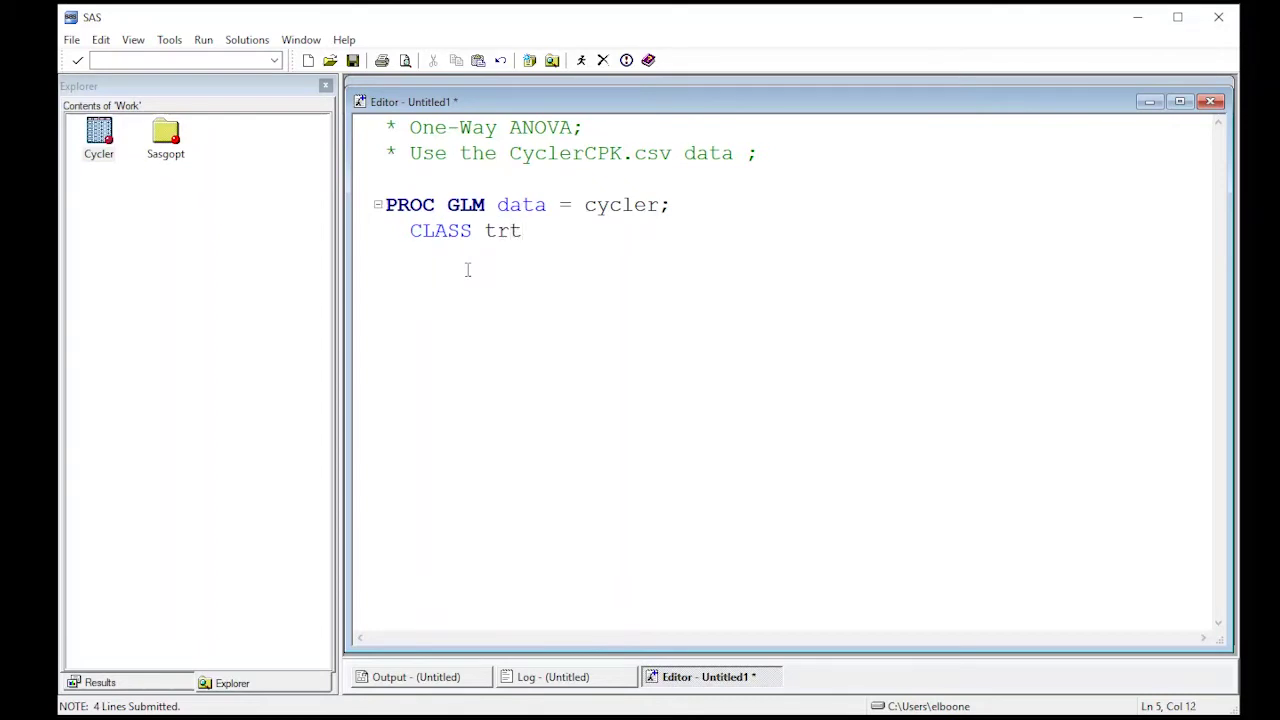
text(;)
Step: Add the 'MODEL cpk4 = trt;', 'RUN;' and 'QUIT;' lines to finish the step
key(Return)
text(MODEL CP)
key(BackSpace)
key(BackSpace)
text(cpk4 = trt;)
key(Return)
key(BackSpace)
text(RUN:)
key(Return)
key(BackSpace)
key(BackSpace)
text(;)
key(Return)
text(QUTI)
key(BackSpace)
key(BackSpace)
text(IT;)
key(Return)
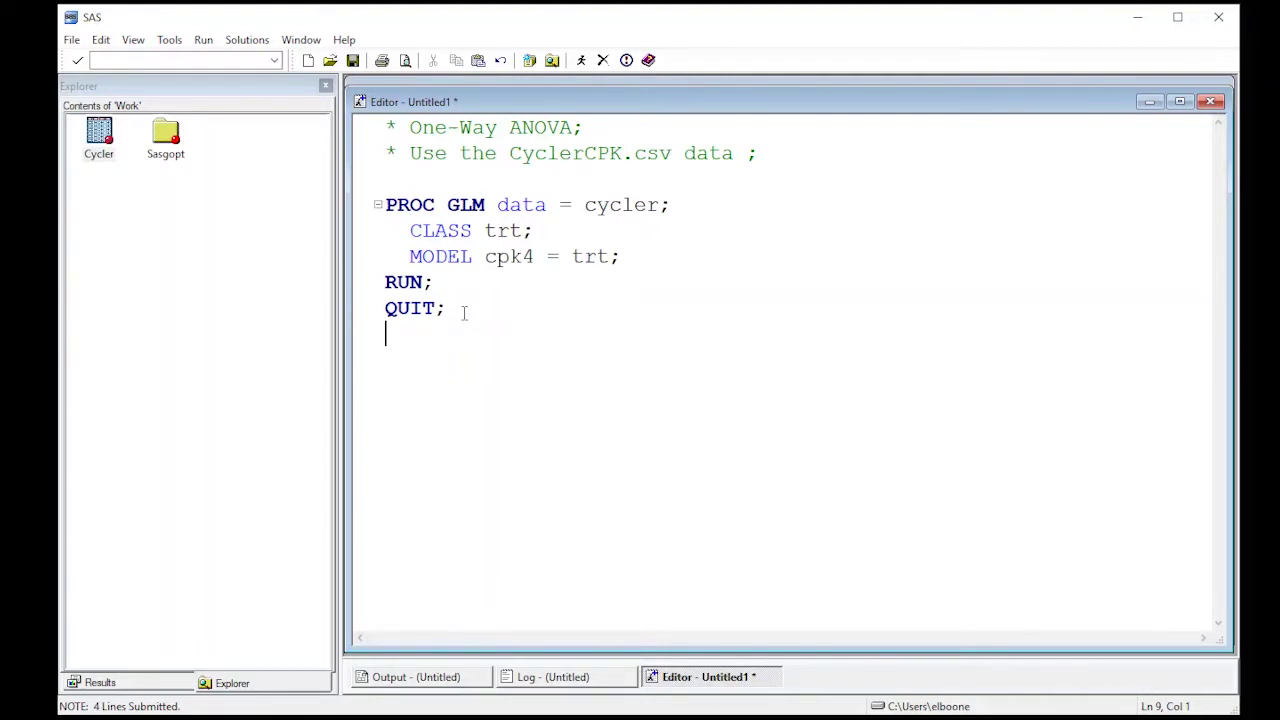
Step: Submit the selected PROC GLM code and locate the Model p-value <.0001 in the ANOVA table
drag(457, 306, 372, 206)
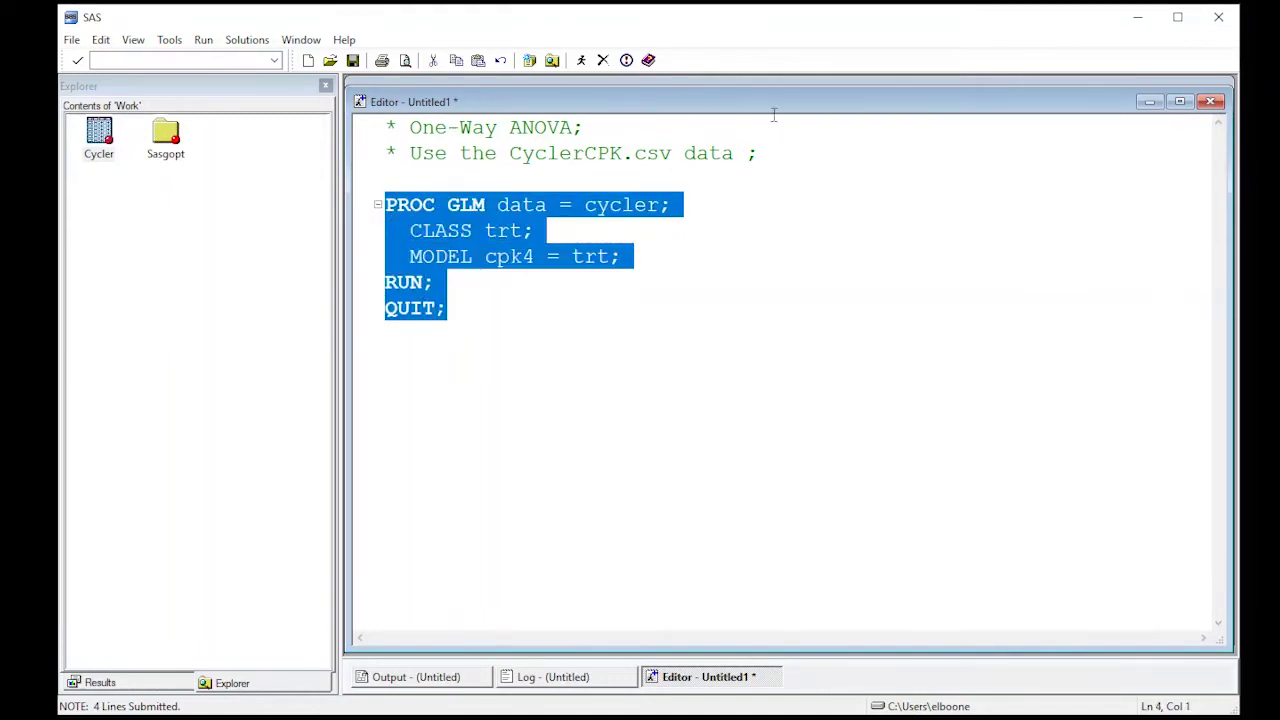
click(582, 62)
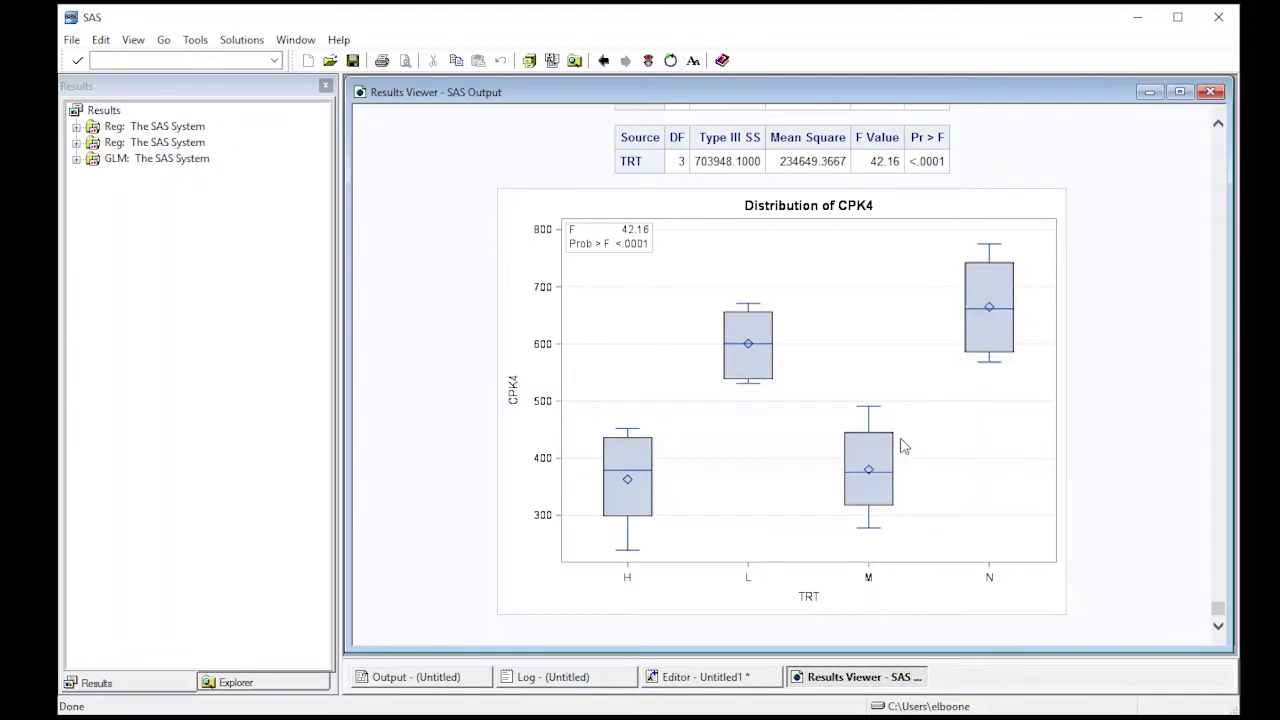
scroll(901, 452, up, 3)
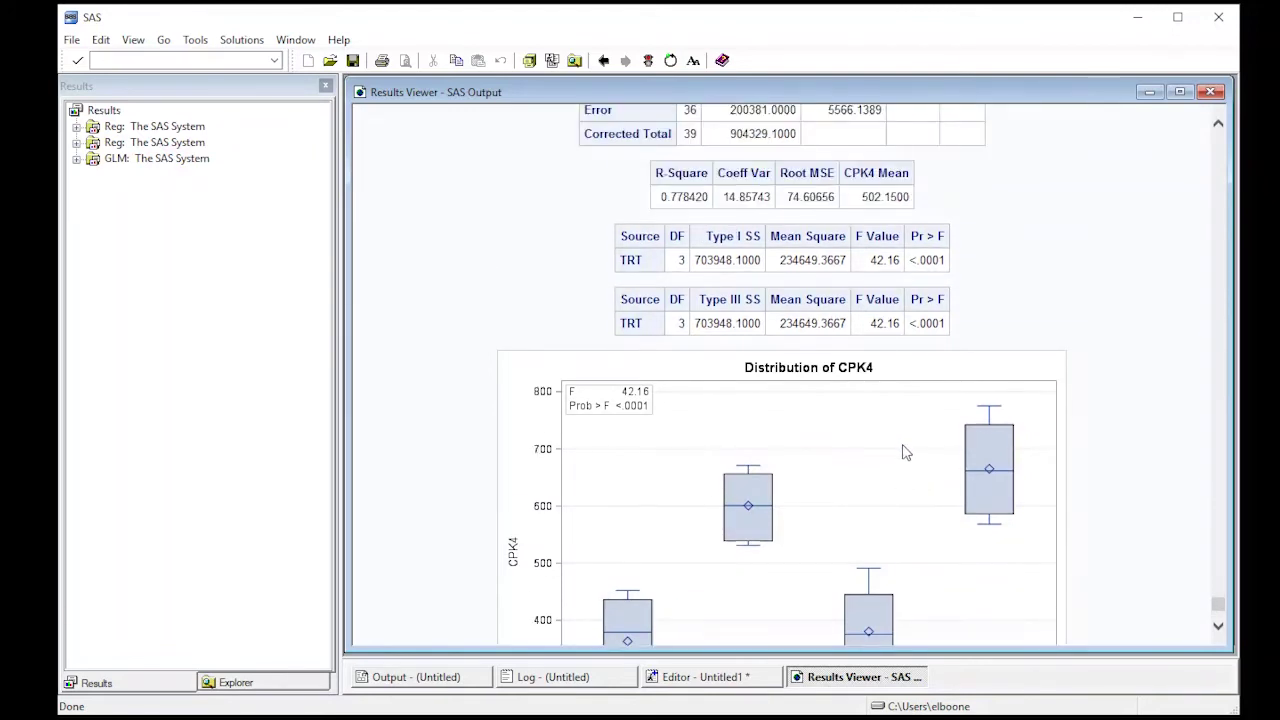
scroll(901, 452, up, 1)
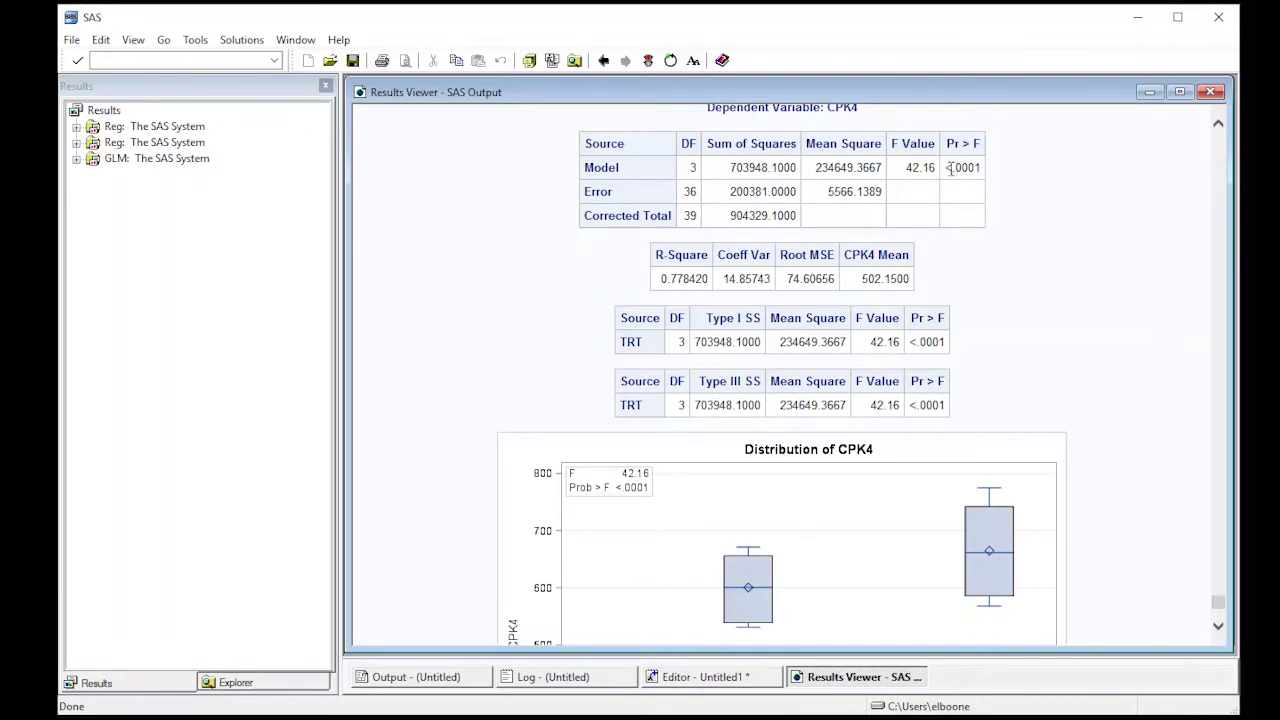
drag(945, 168, 981, 168)
Step: Back in the Editor, add a '* Hypothesis' comment line above the PROC GLM step
click(673, 679)
click(502, 184)
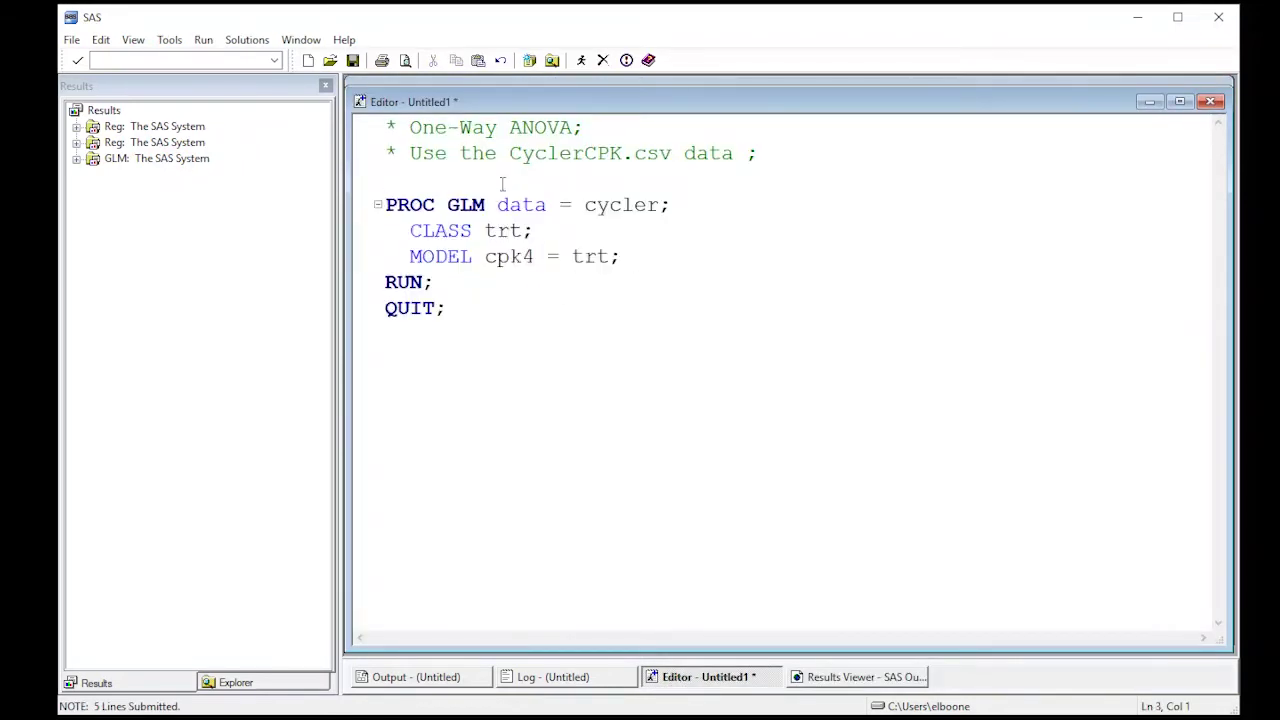
key(Return)
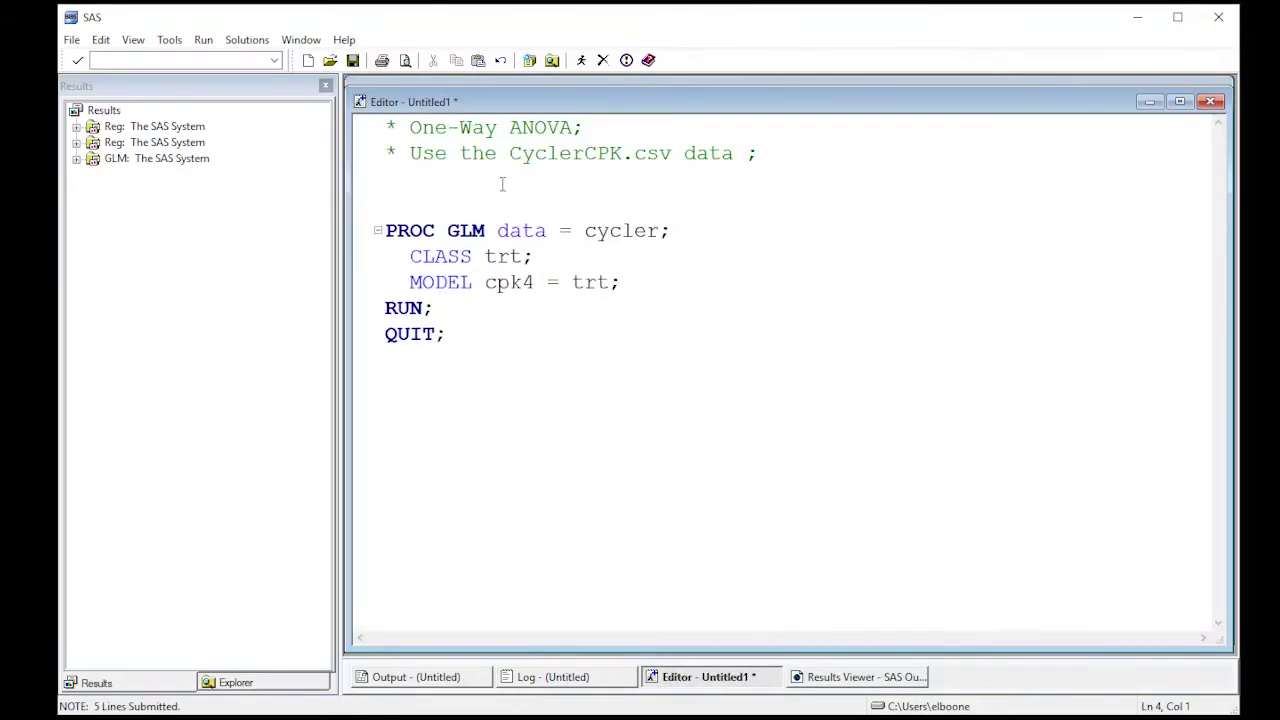
text(* Hypotheis)
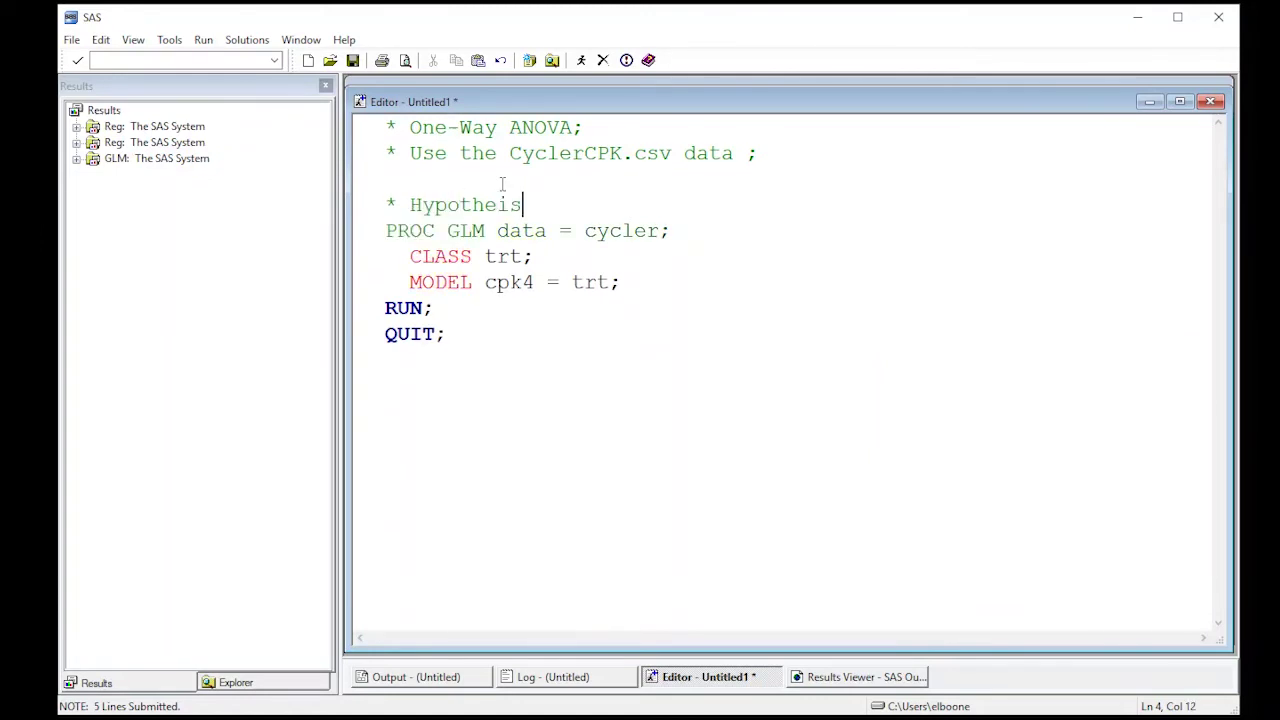
key(BackSpace)
key(BackSpace)
text(sis:)
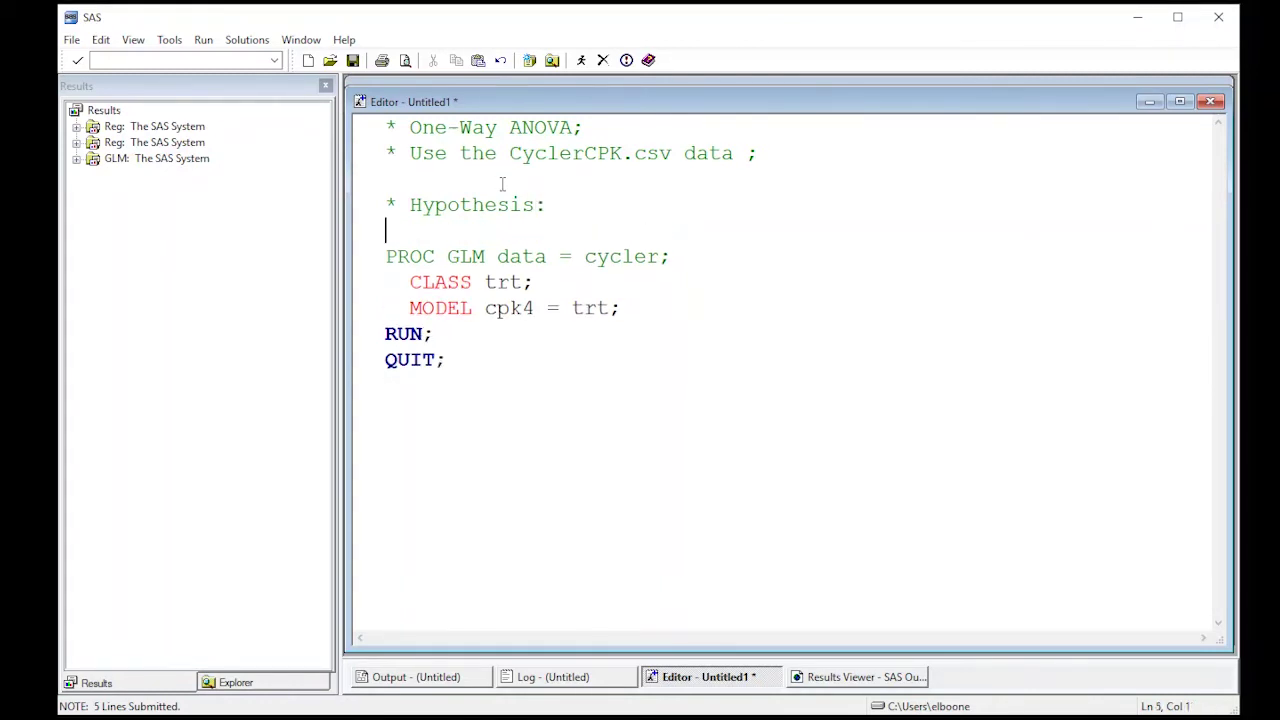
Step: Add comments '* H0: mu1 = mu2 = mu3 = mu4;' and '* HA: at least two mu differ;'
text(H)
text(* H)
key(BackSpace)
key(BackSpace)
key(BackSpace)
key(BackSpace)
text(* JH)
key(BackSpace)
key(BackSpace)
text(H0:)
key(BackSpace)
text(: mul = myu)
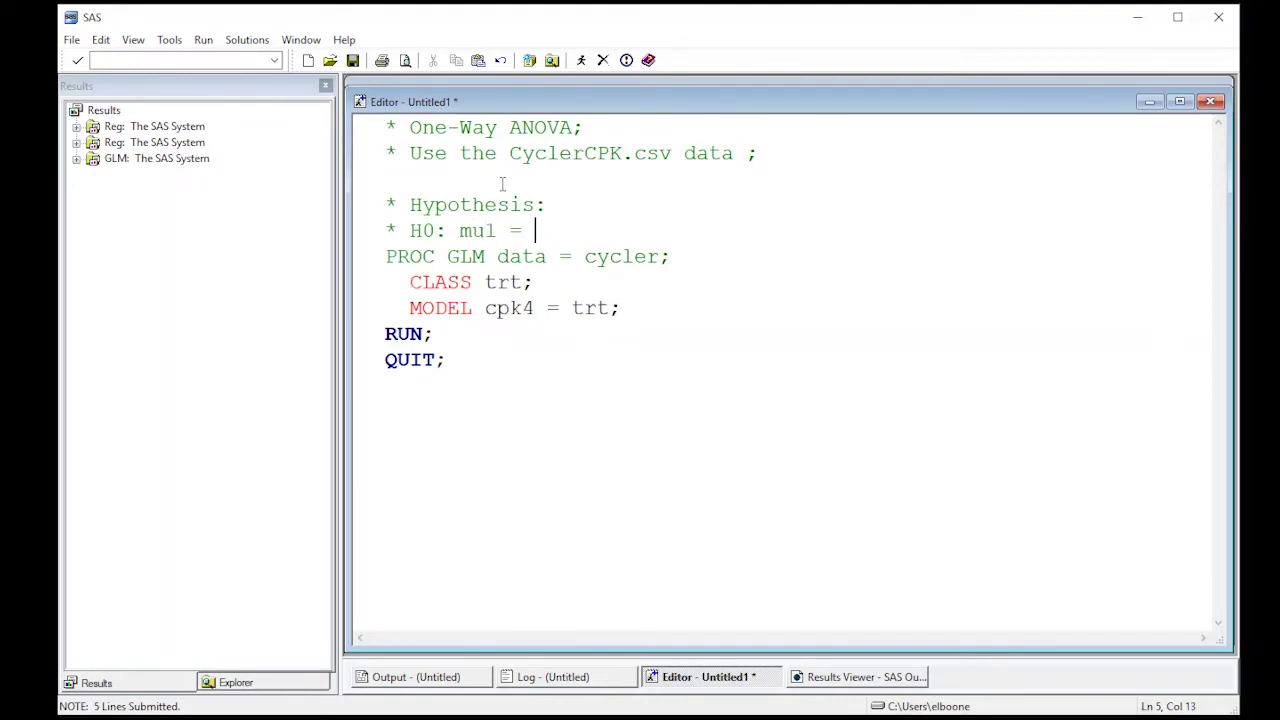
key(BackSpace)
key(BackSpace)
text(u2 = mu)
key(BackSpace)
text(u3 )
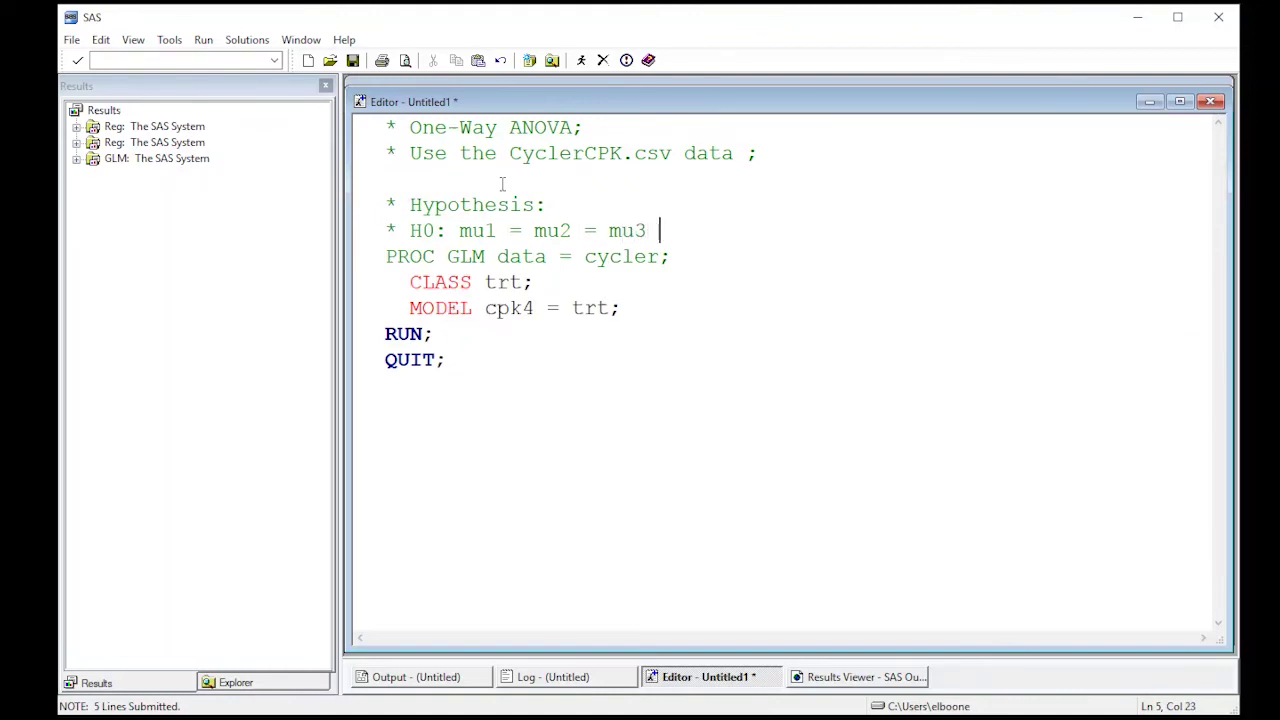
text(= m)
text(u)
text(4)
text(m,)
key(BackSpace)
key(BackSpace)
text(;)
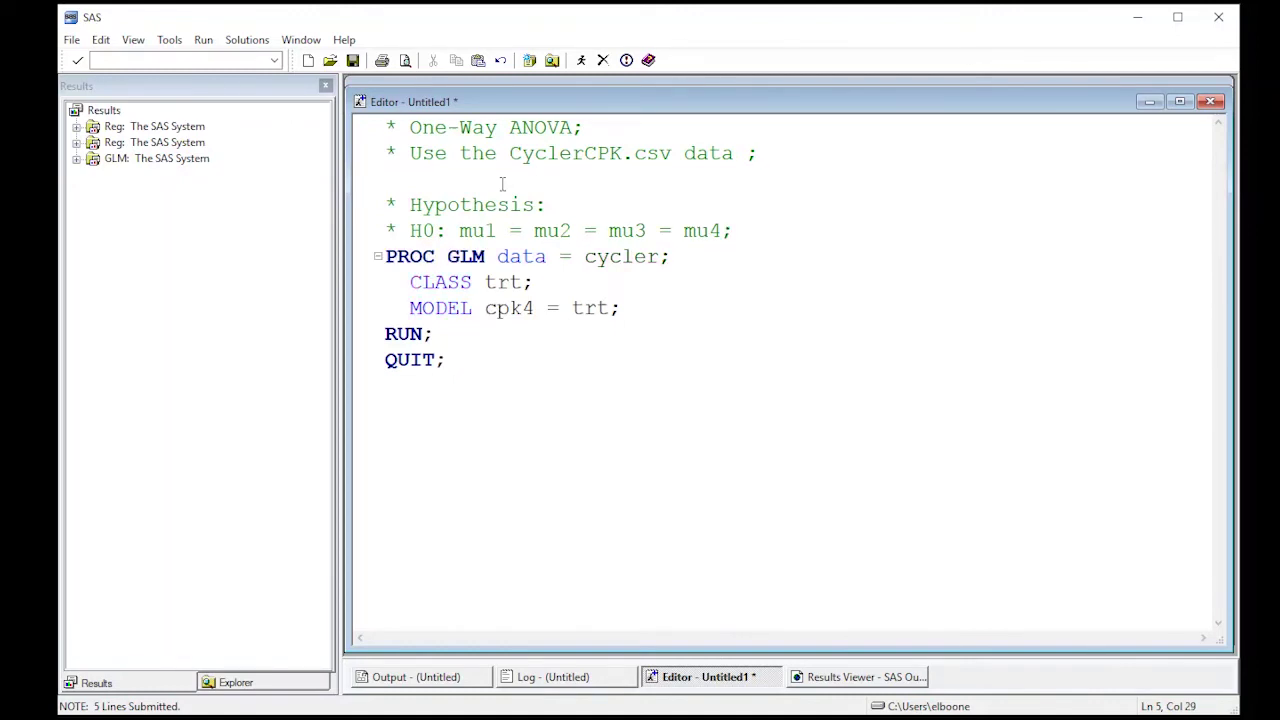
key(Return)
text(* )
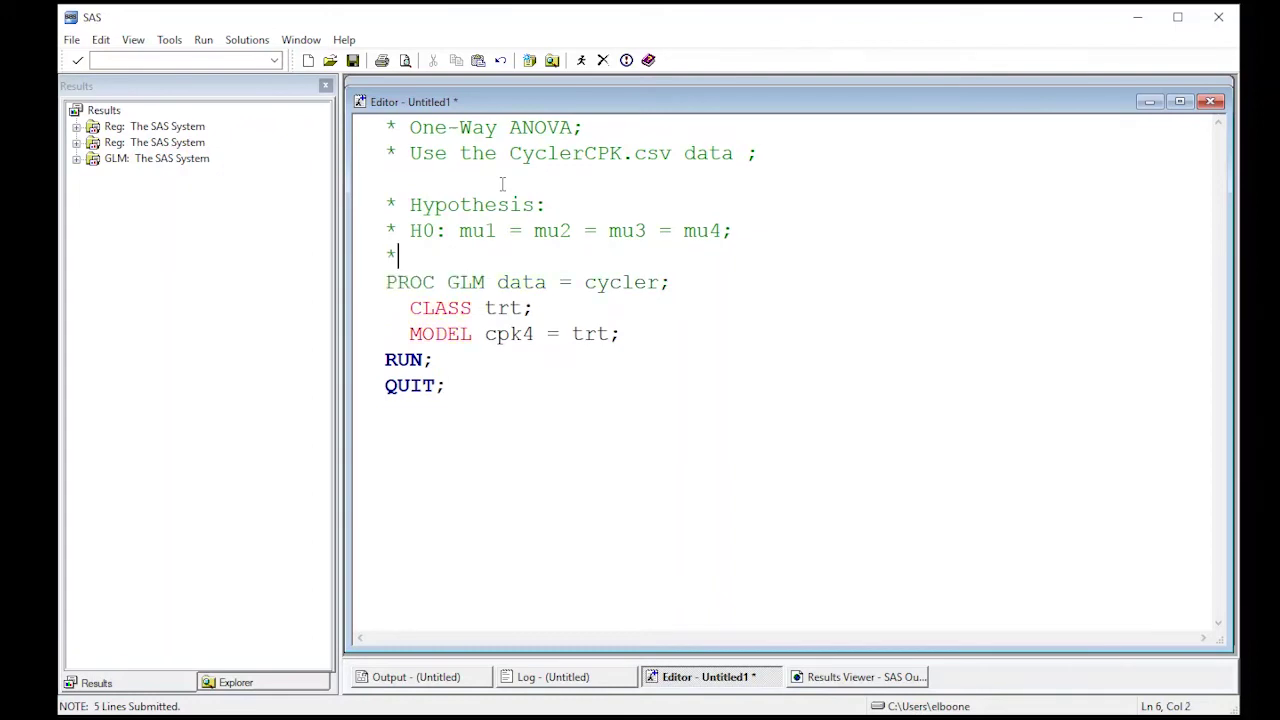
text(HA: at lea)
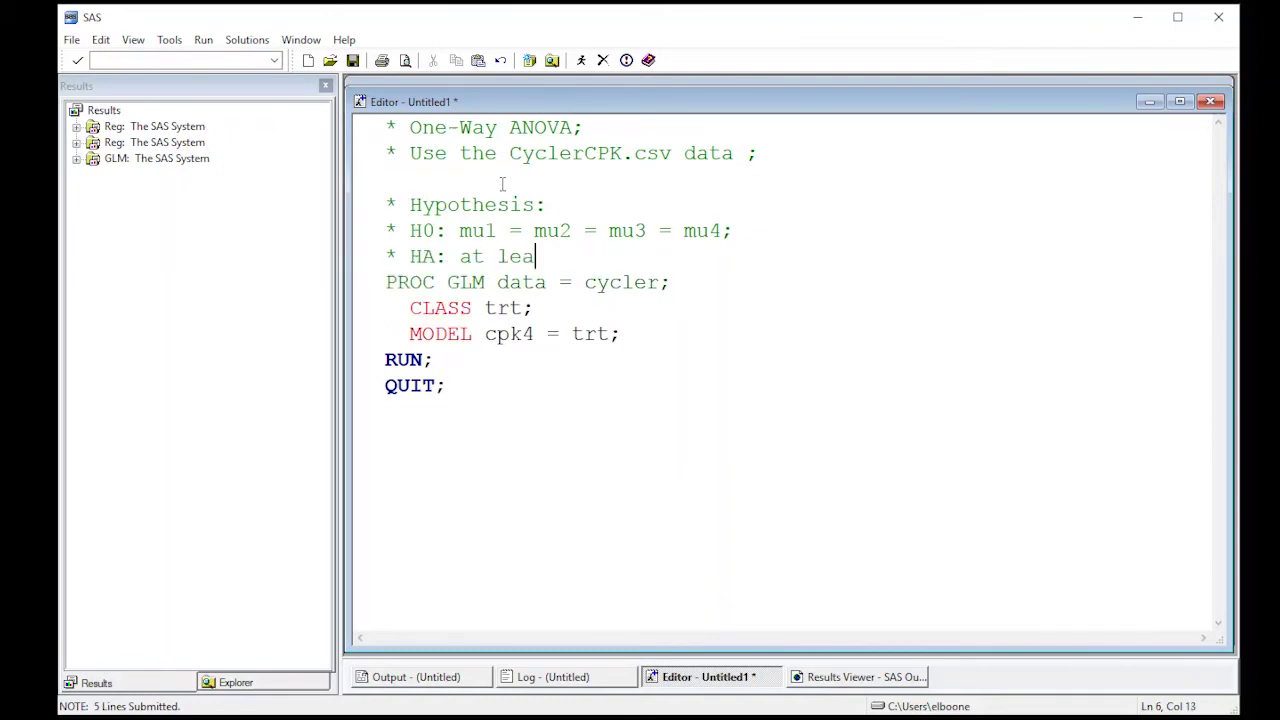
text(st two mu differ;)
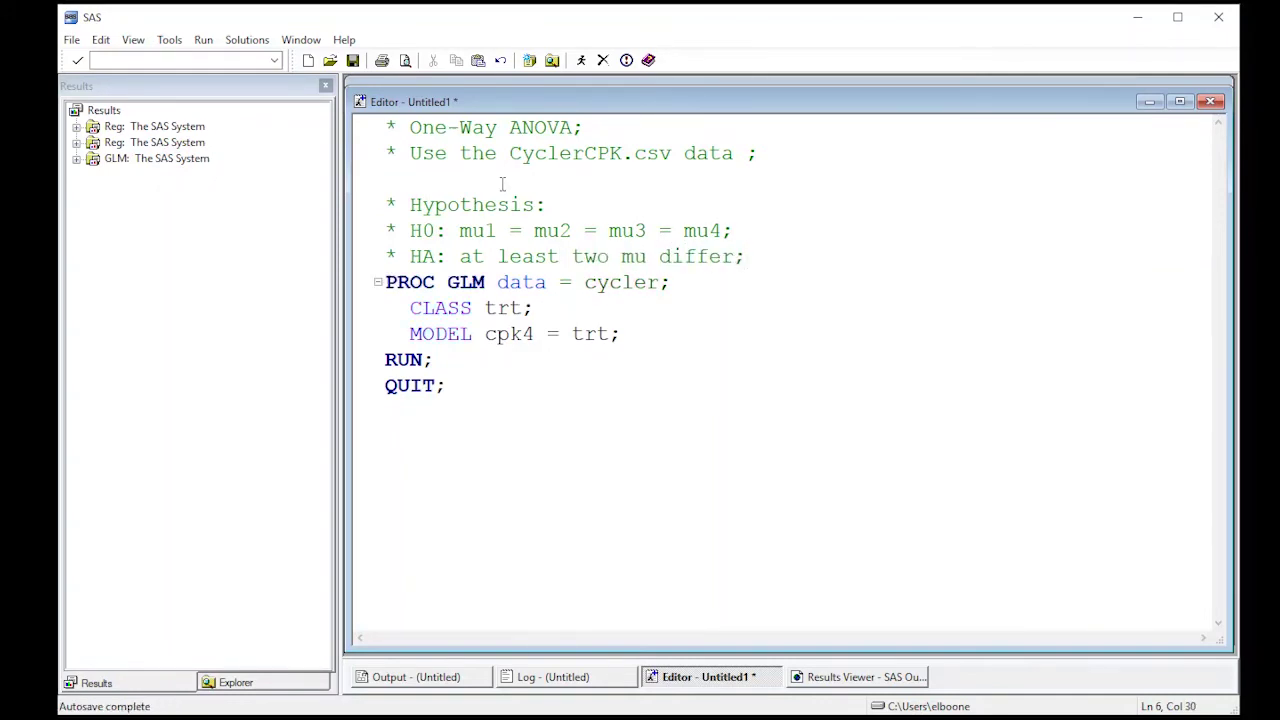
Step: Start a new '*' comment line directly below QUIT;
click(464, 390)
key(Return)
text(Te)
key(BackSpace)
key(BackSpace)
text(*)
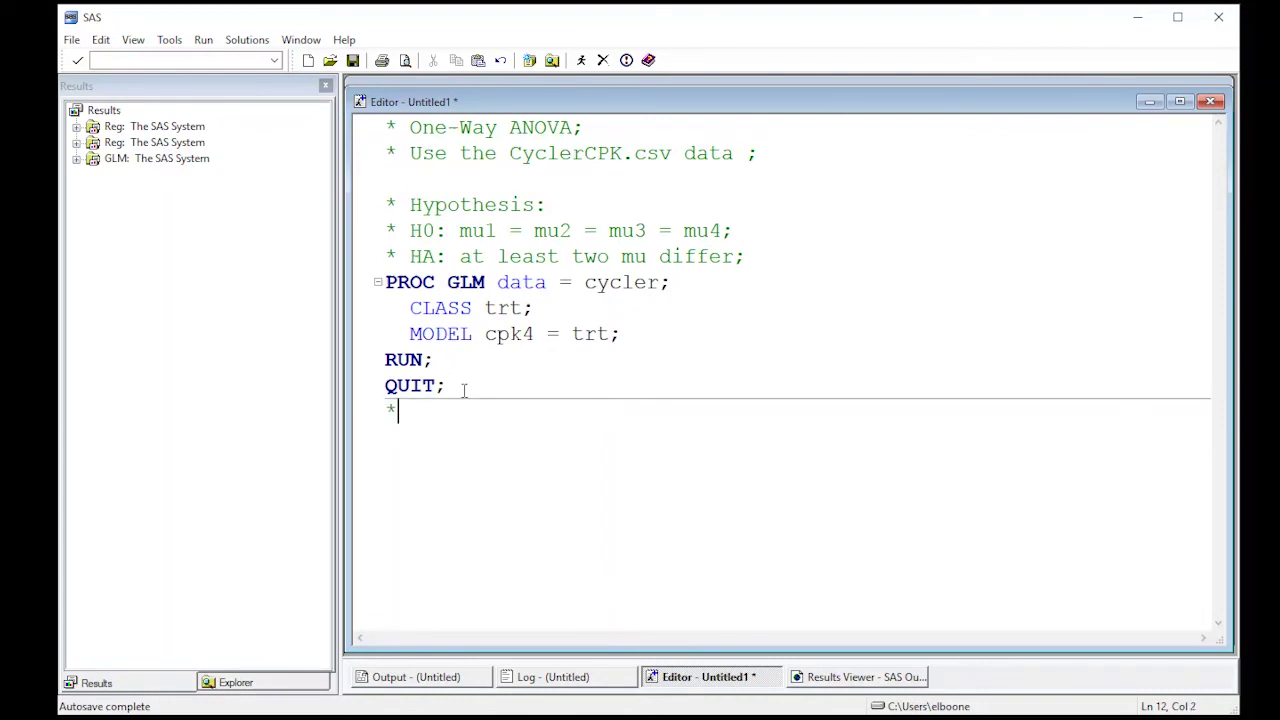
Step: Check the ANOVA F value of 42.16 in the Results Viewer, then return to the Editor
click(832, 674)
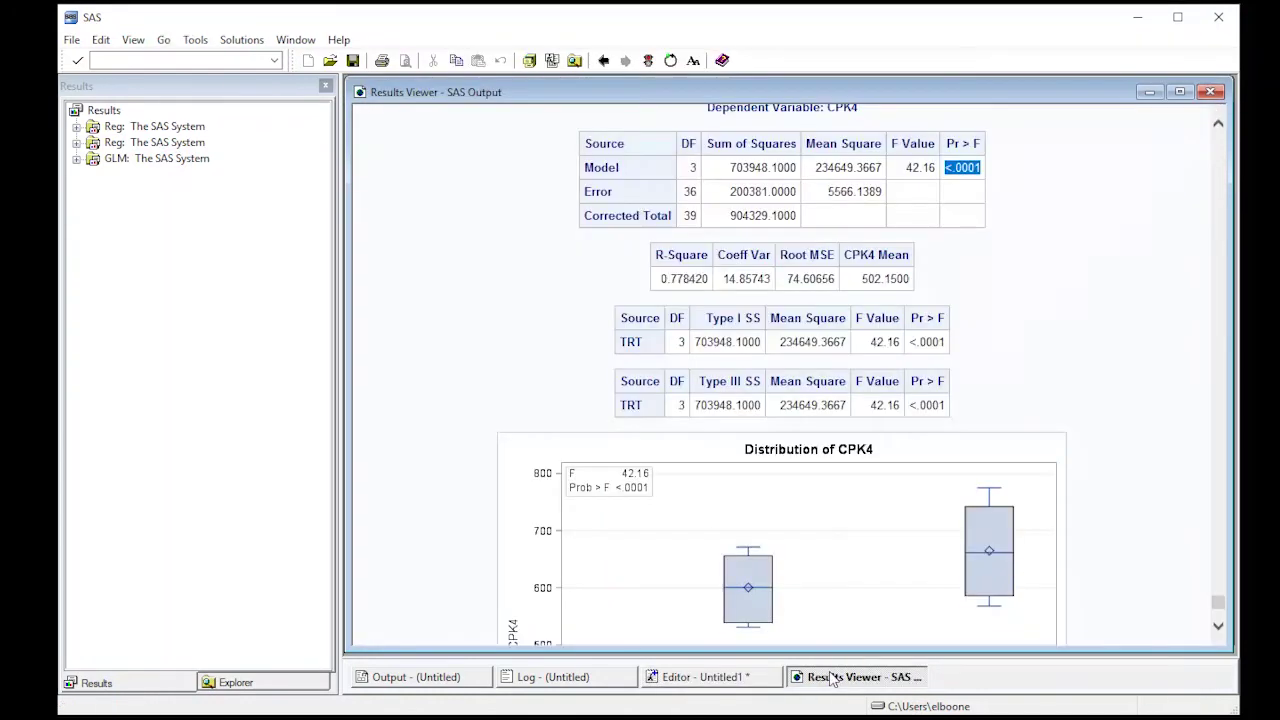
drag(907, 167, 936, 167)
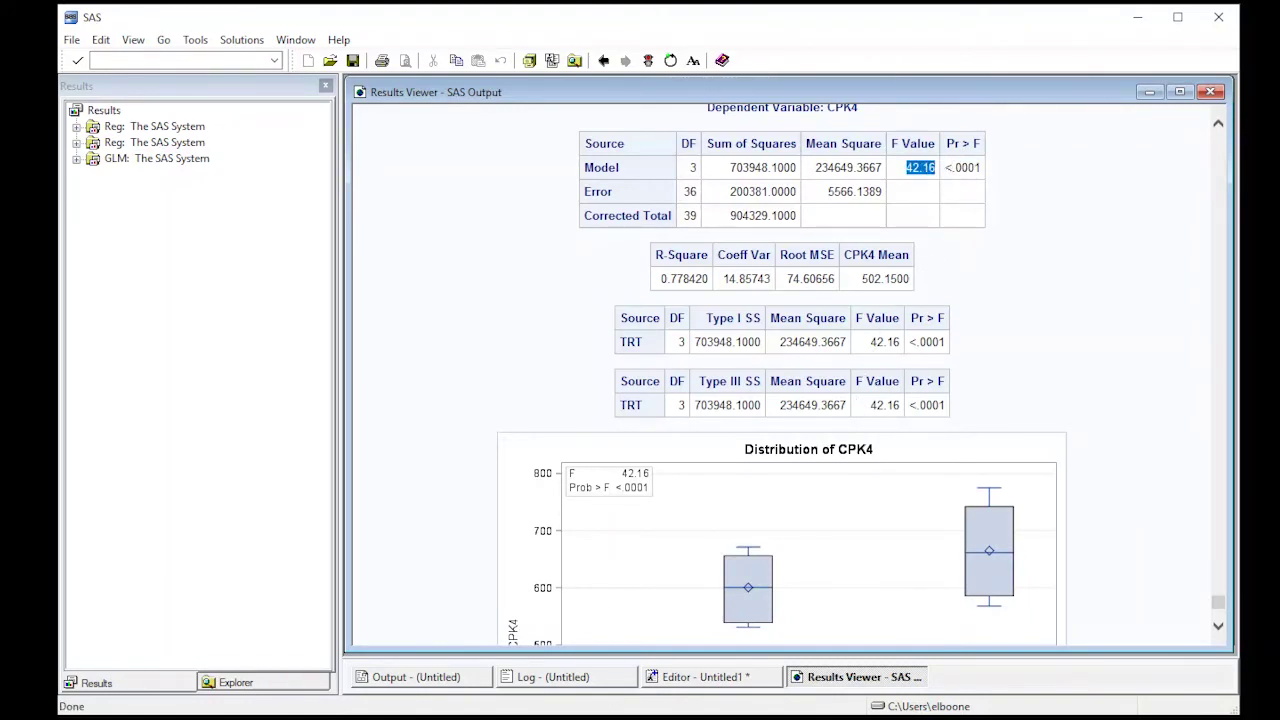
click(734, 680)
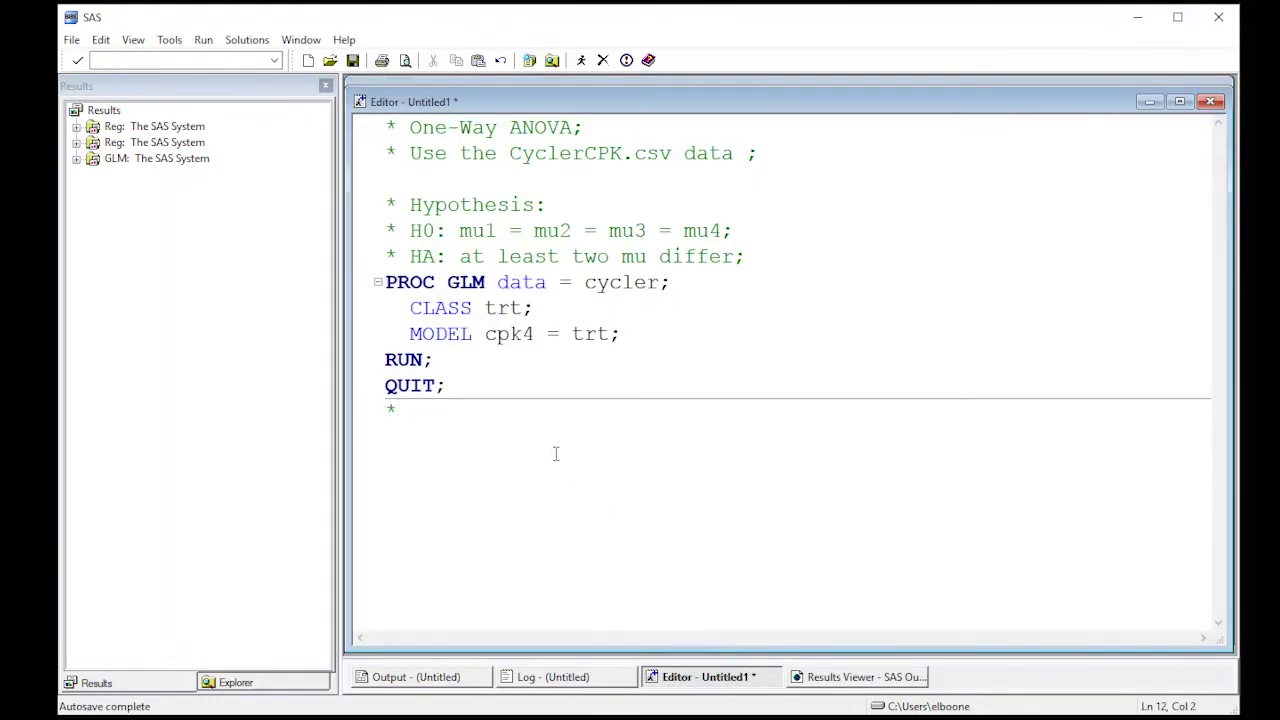
Step: Complete the comment line with 'p-value < 0.0001'
text(p-value < 0-)
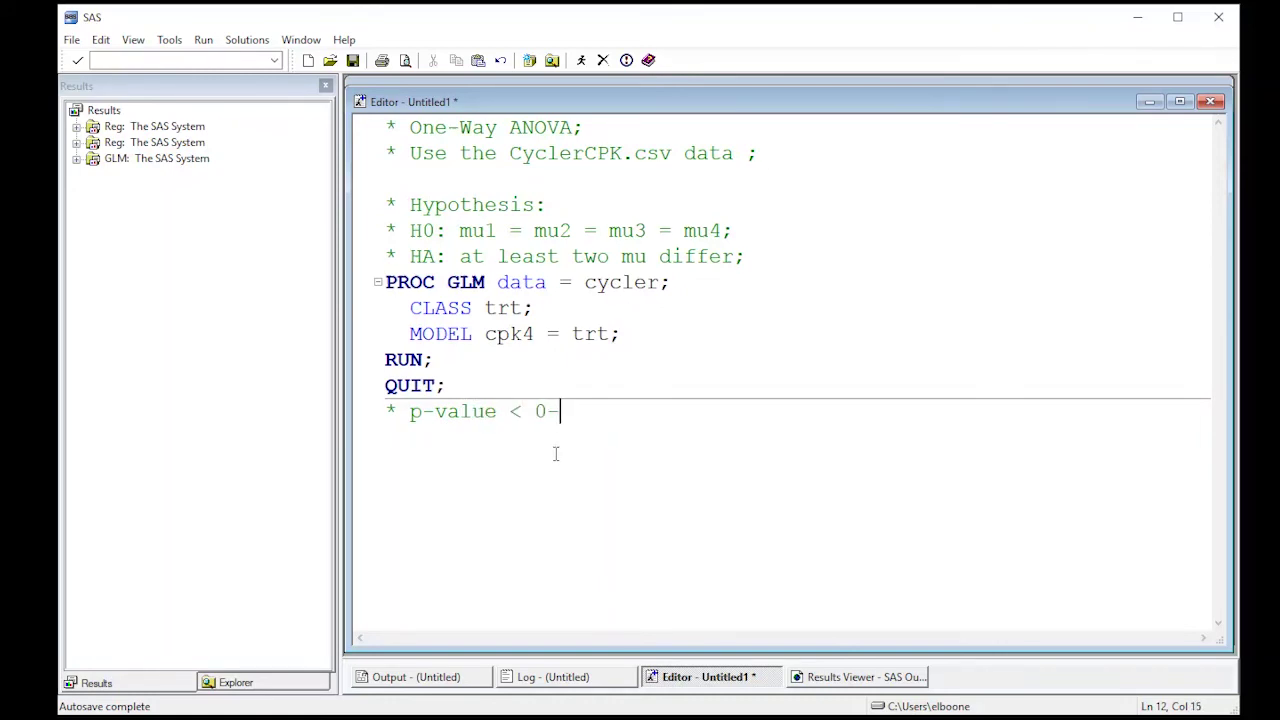
key(BackSpace)
text(.0001)
key(Return)
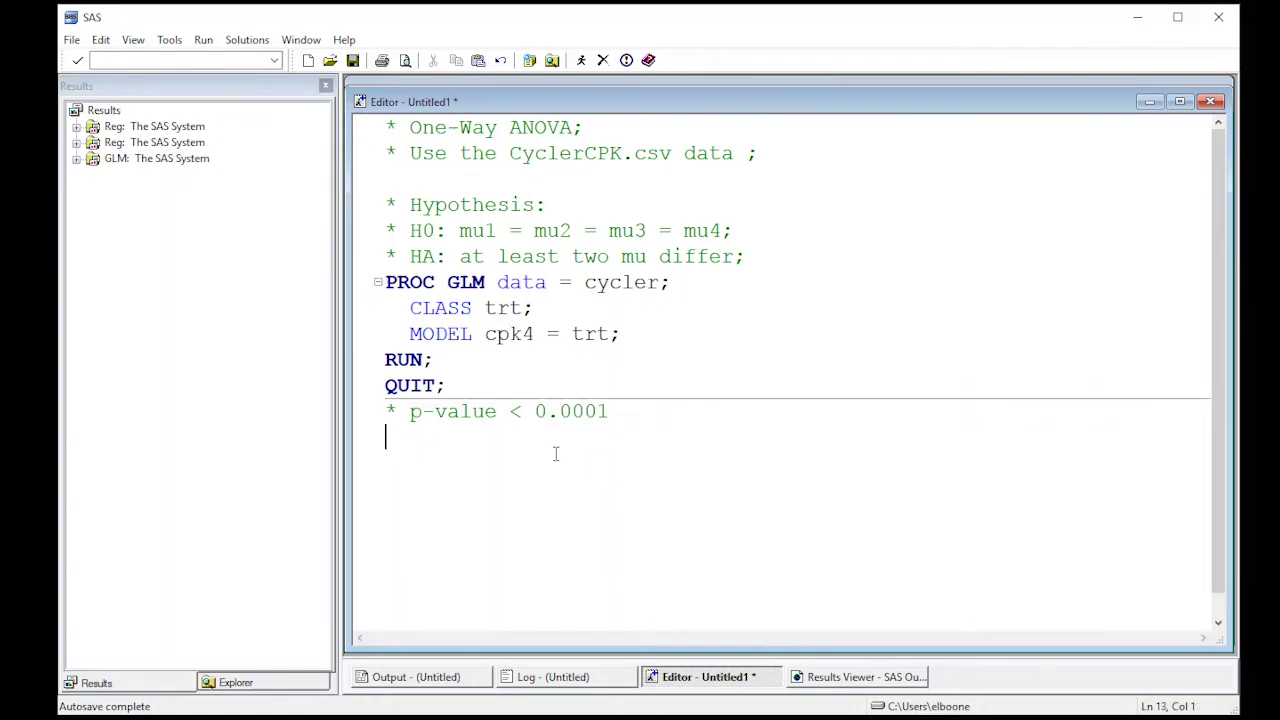
Step: Add the comment '* This implies that there do exist differences across the treatment groups.'
text(* This implies)
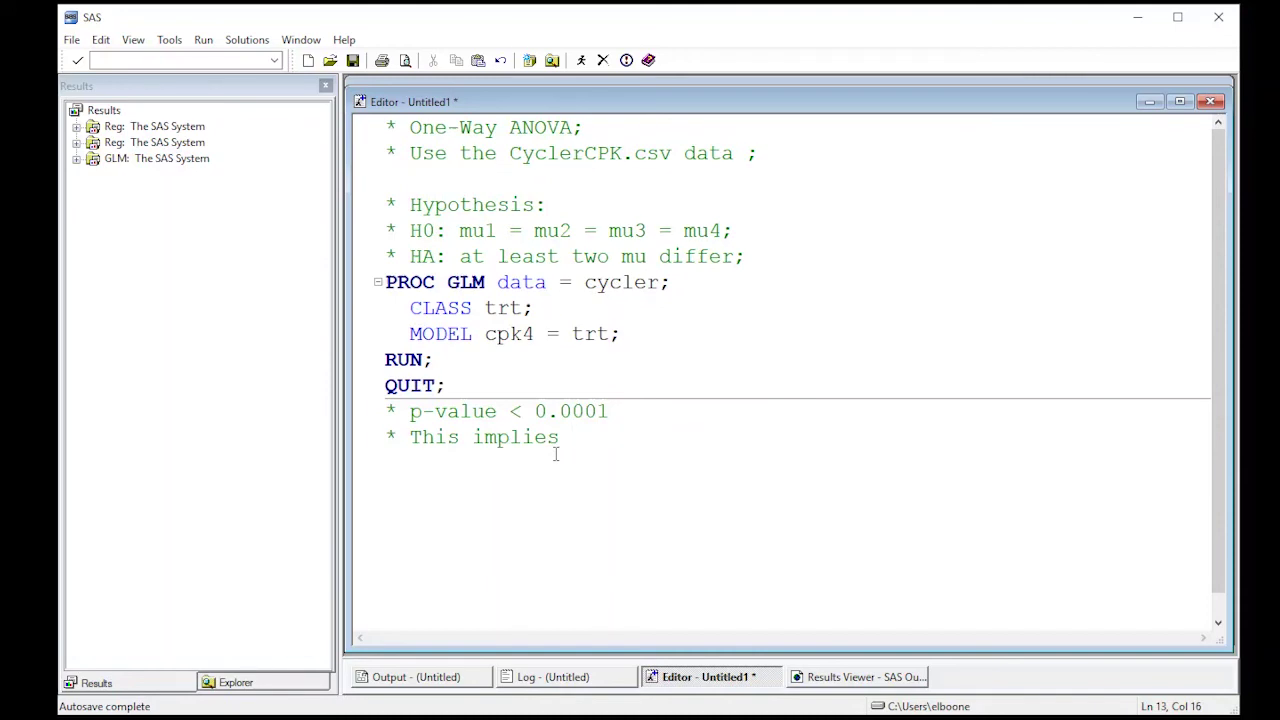
text( that there w)
key(BackSpace)
text(do )
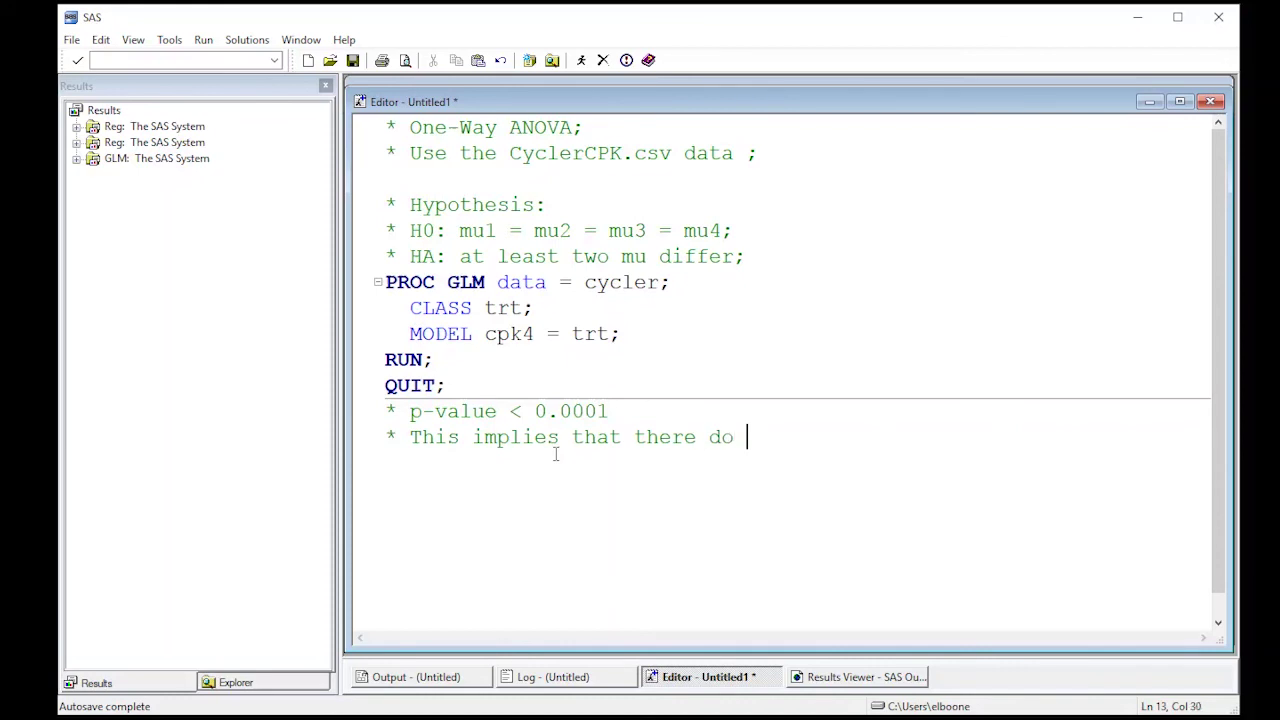
text(exist differen)
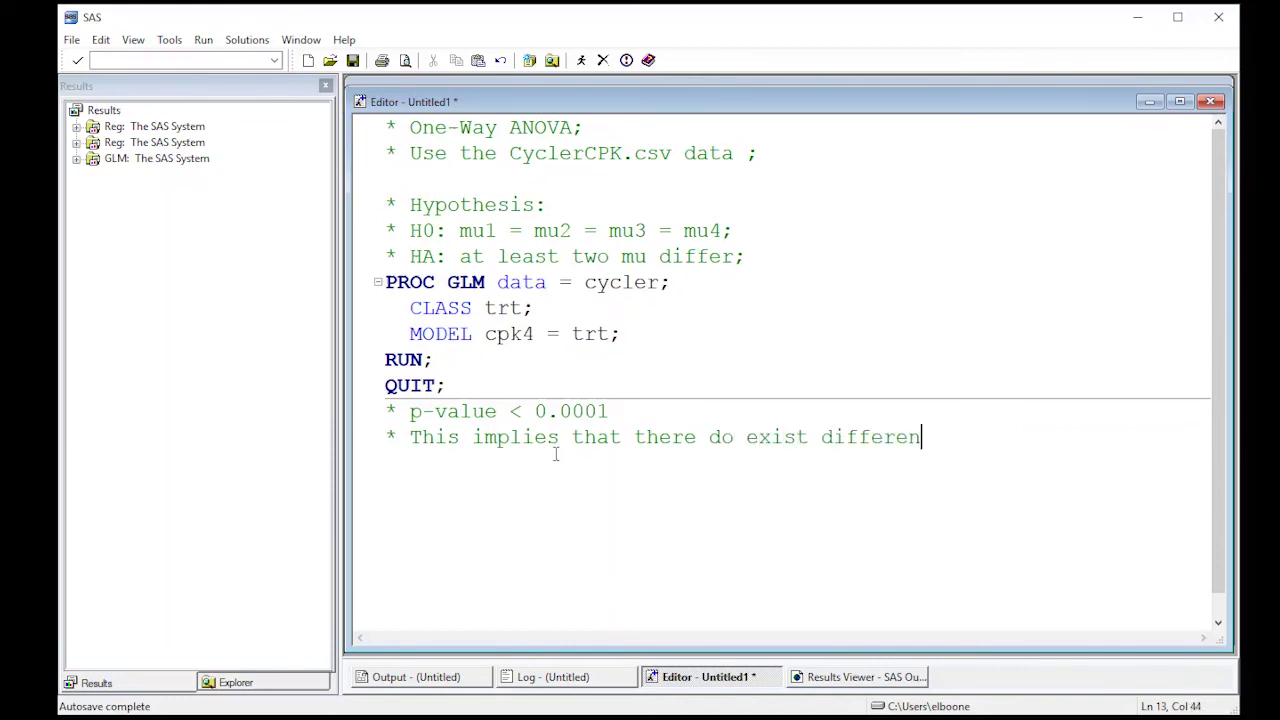
text(ces across t)
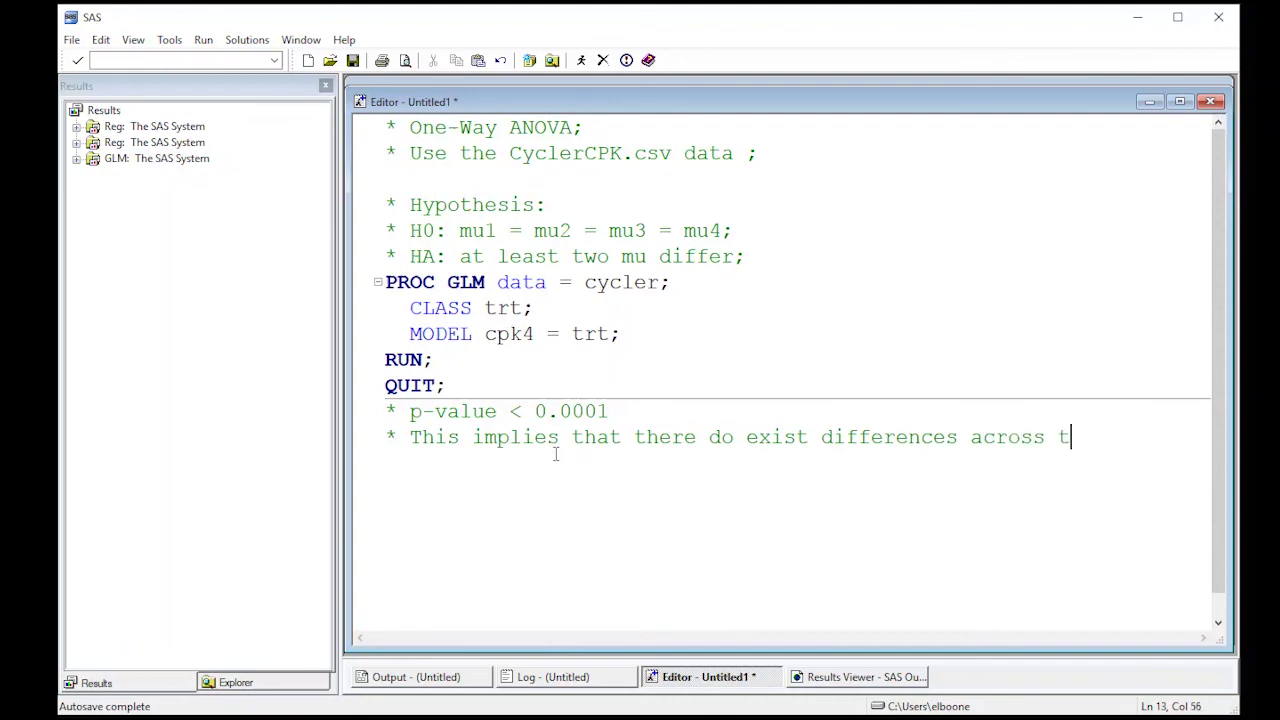
text(he treatment)
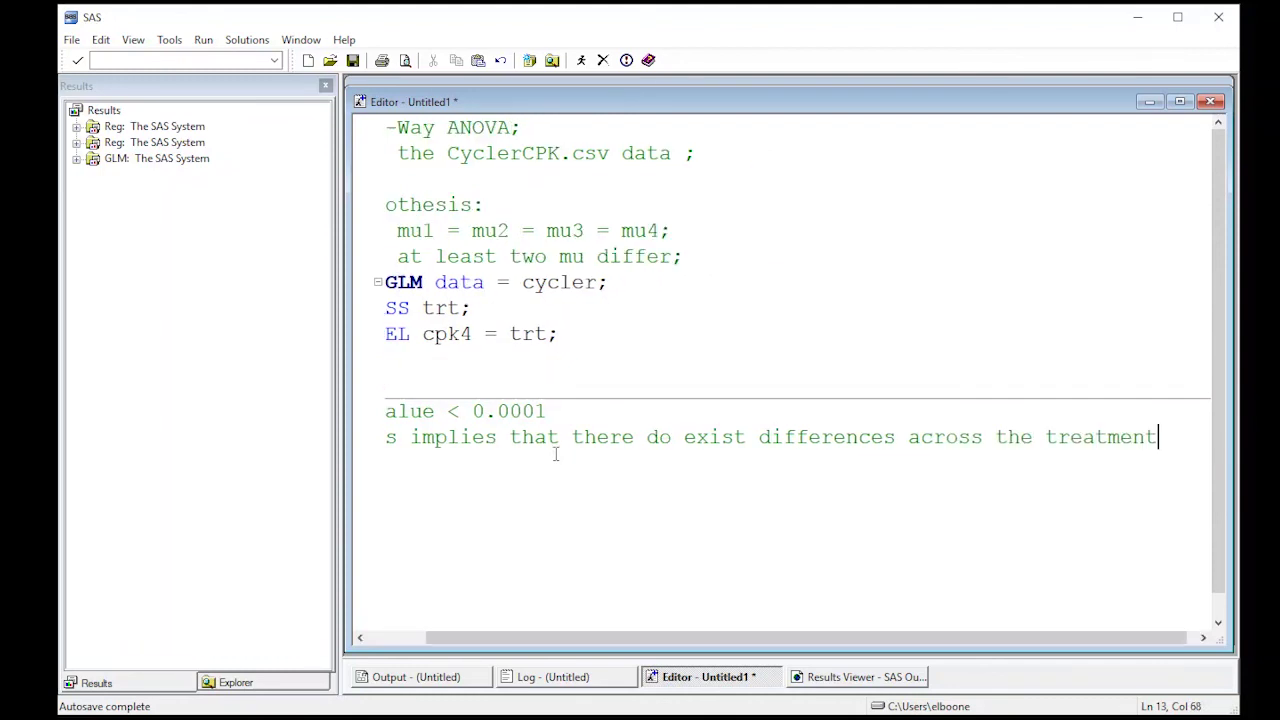
text( groups.)
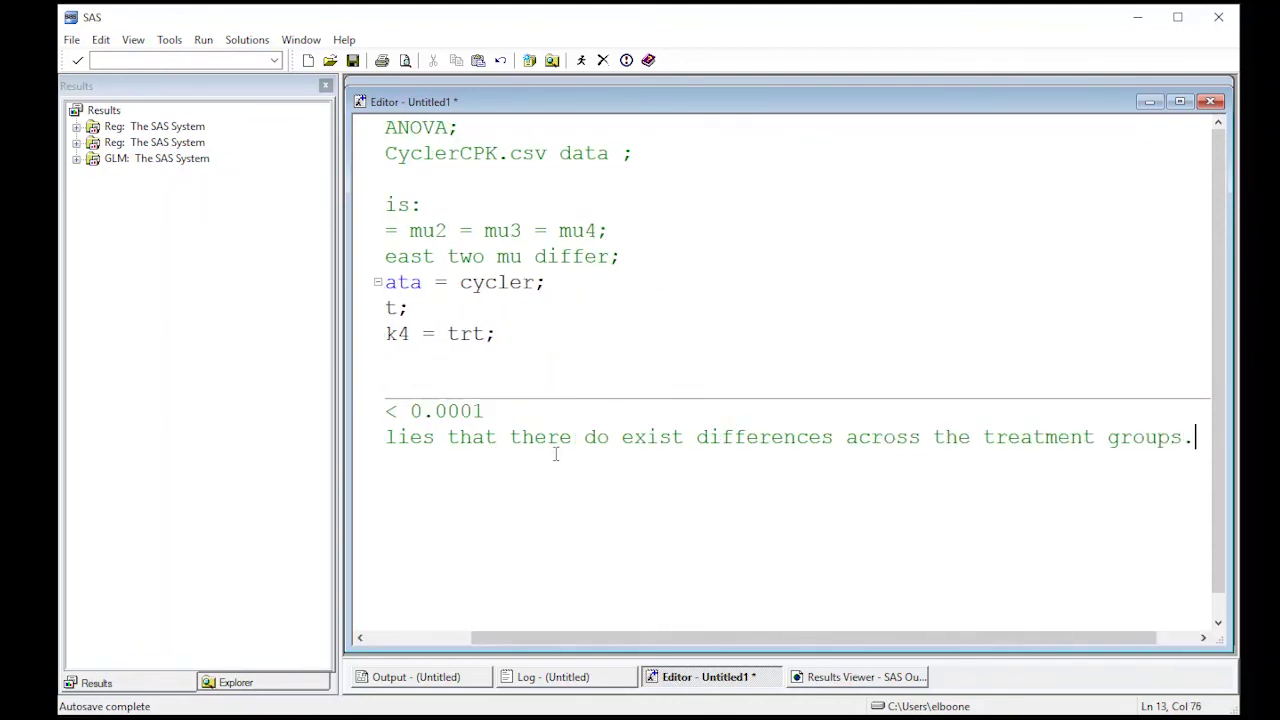
key(Return)
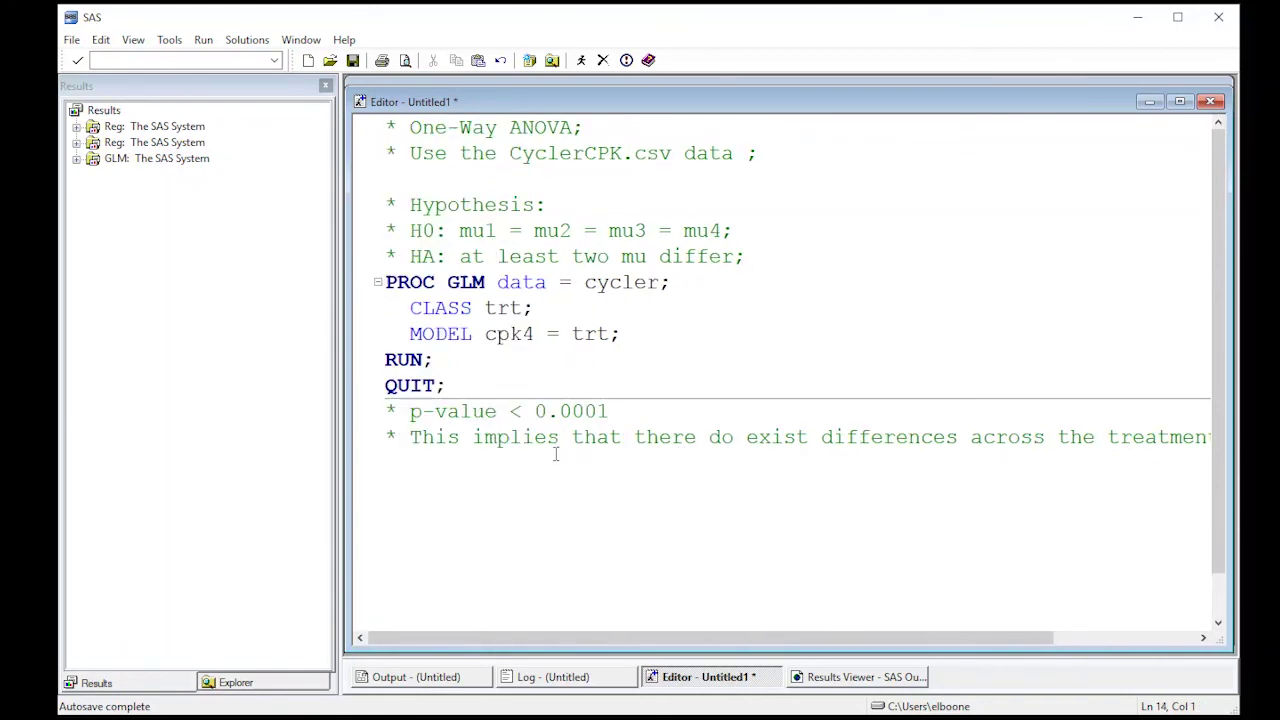